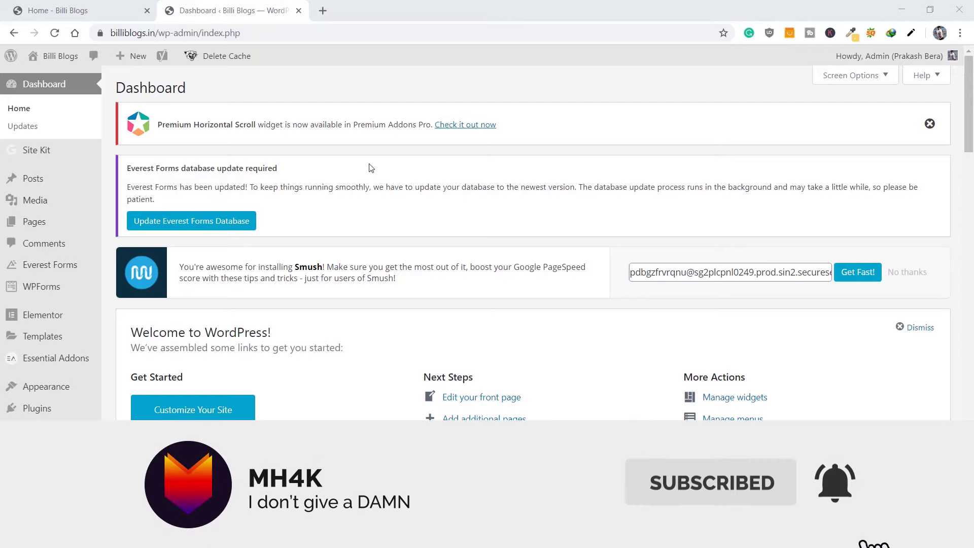
# Check the dashboard's connection details from the padlock: the connection is secure with a valid certificate
pyautogui.click(100, 33)
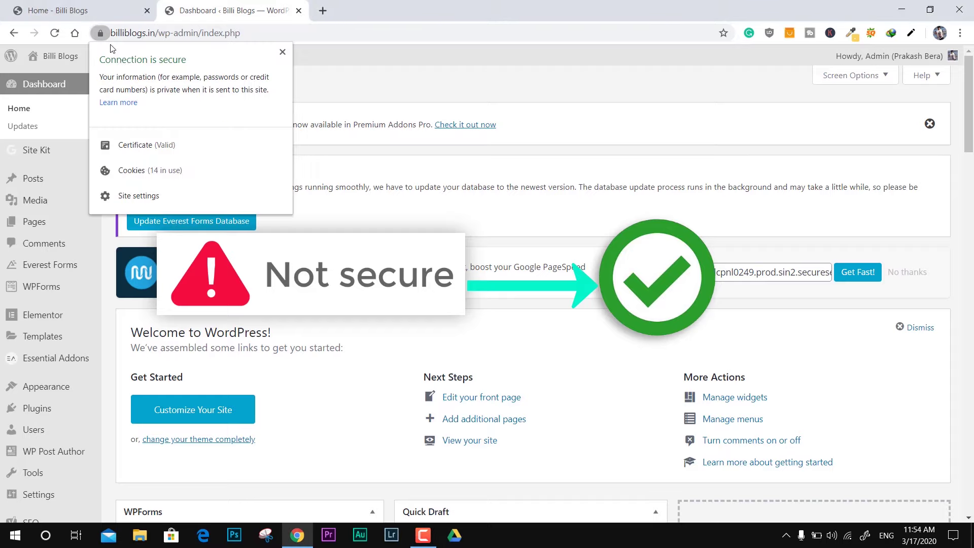
pyautogui.click(101, 6)
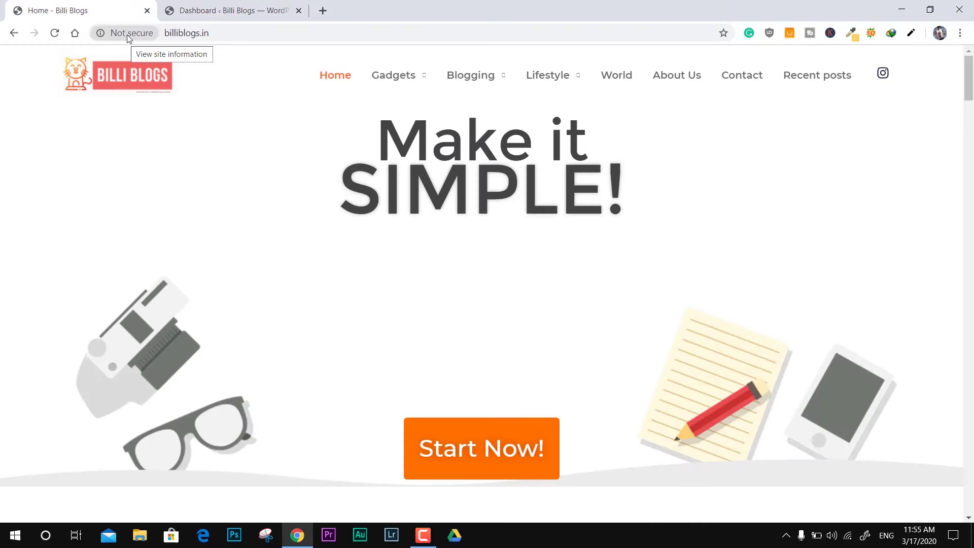
pyautogui.click(236, 35)
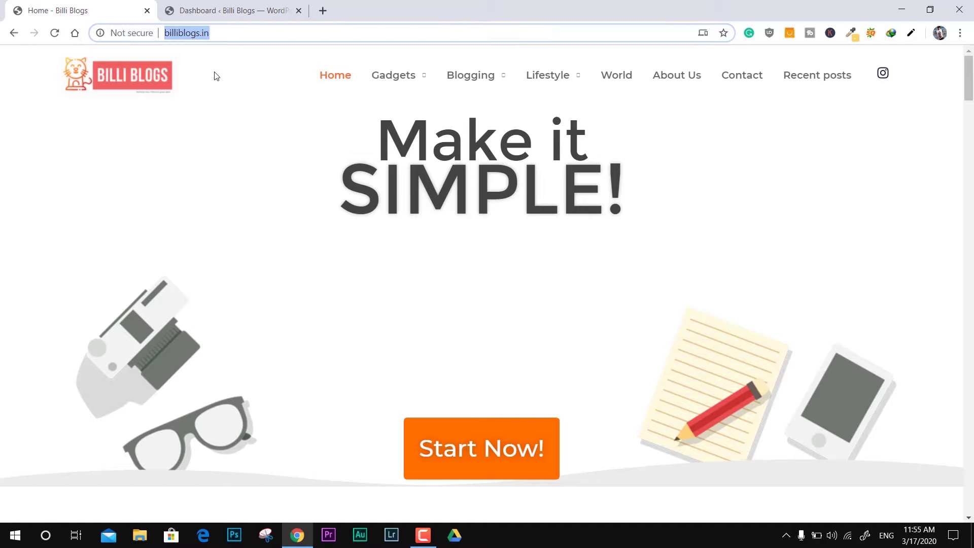
pyautogui.click(54, 33)
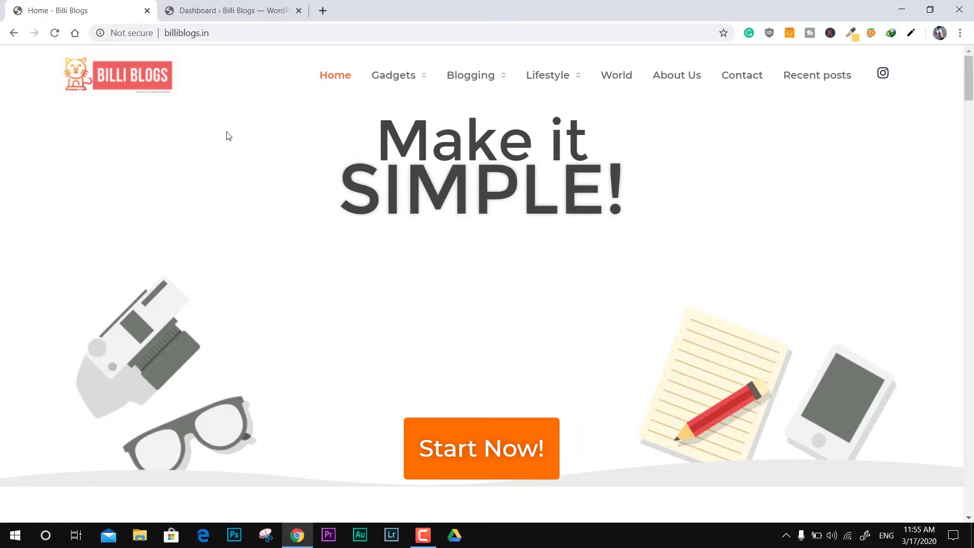
pyautogui.click(173, 33)
pyautogui.click(173, 33)
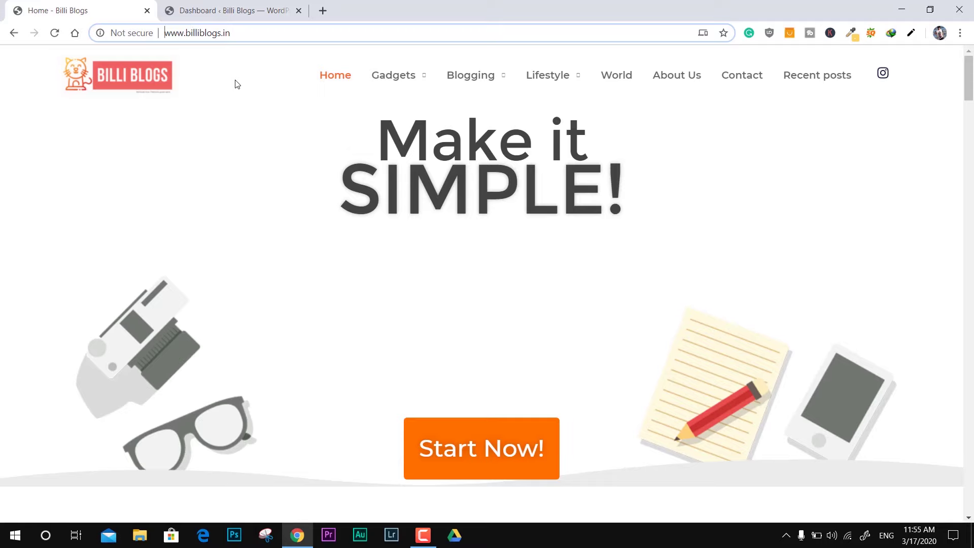
pyautogui.write('https')
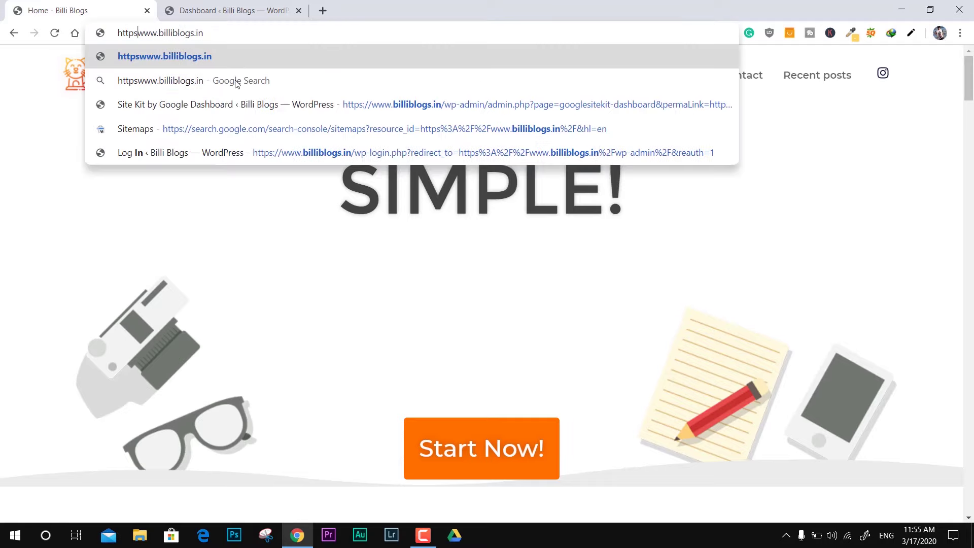
pyautogui.write('://')
pyautogui.press('Return')
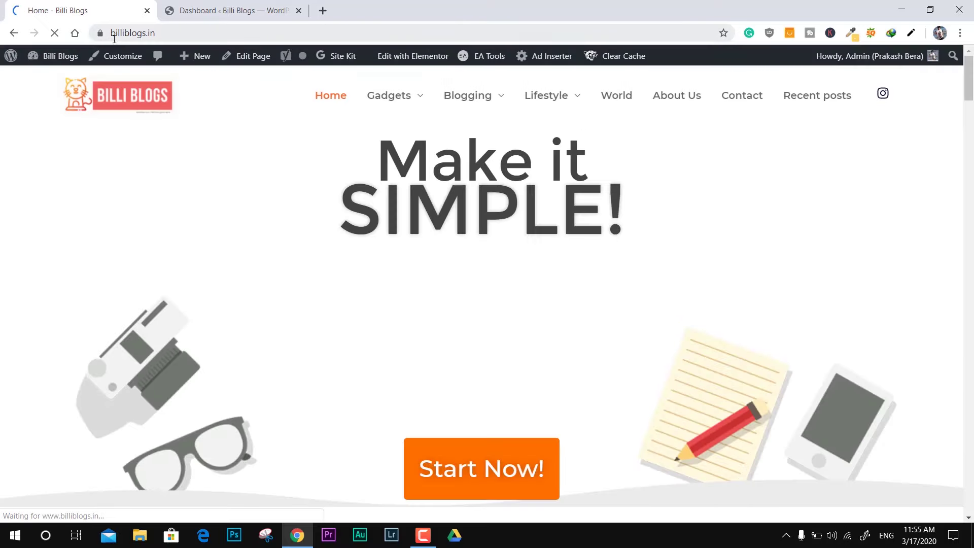
# Review the site's Let's Encrypt certificate from the padlock, then close it
pyautogui.click(102, 33)
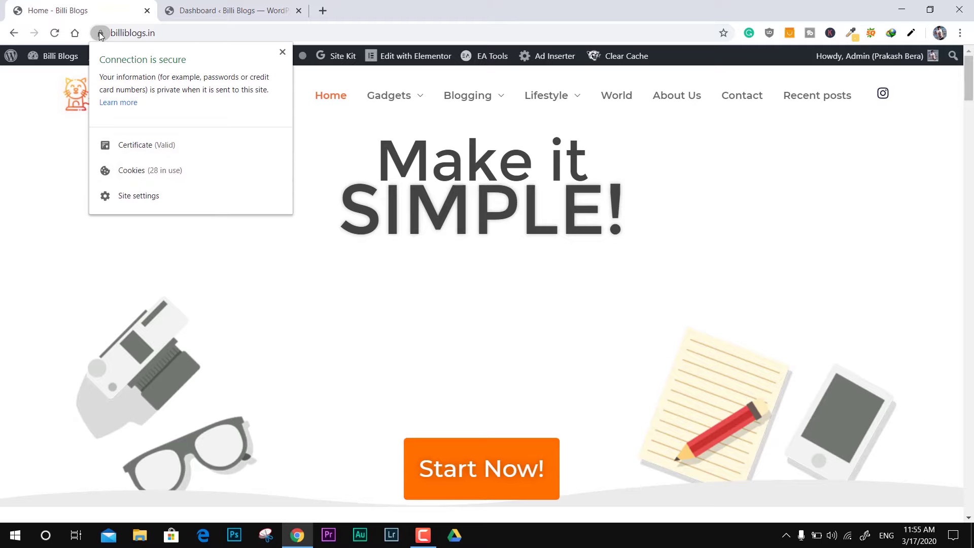
pyautogui.click(131, 152)
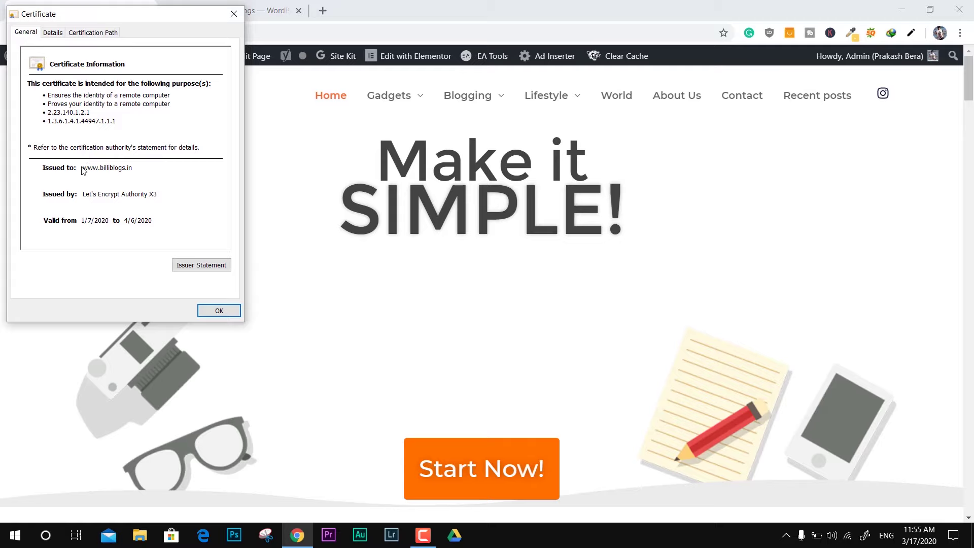
pyautogui.click(218, 310)
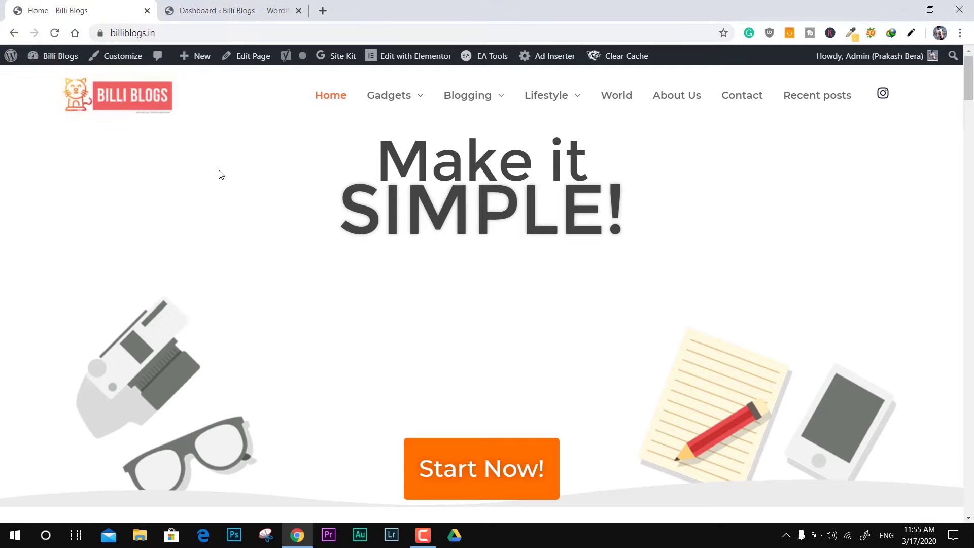
pyautogui.click(237, 10)
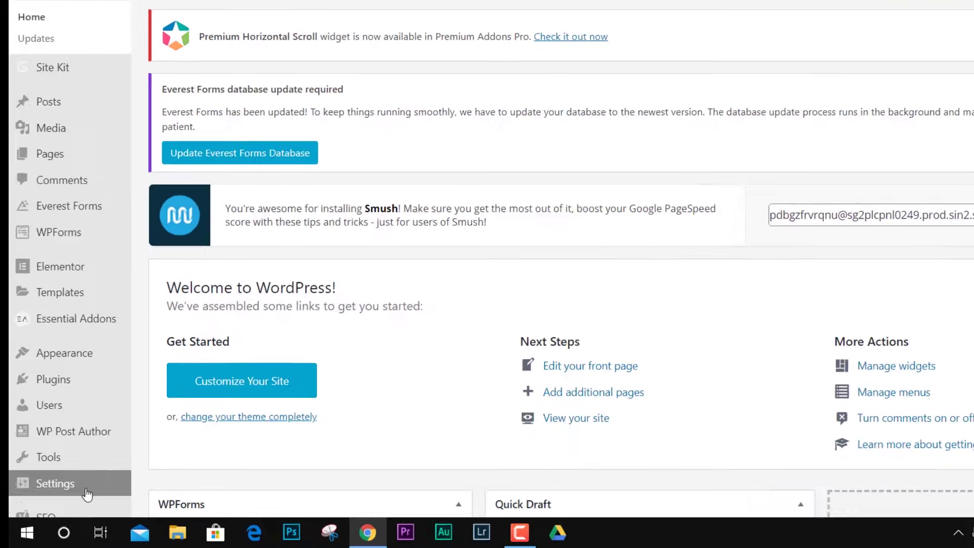
pyautogui.moveTo(59, 501)
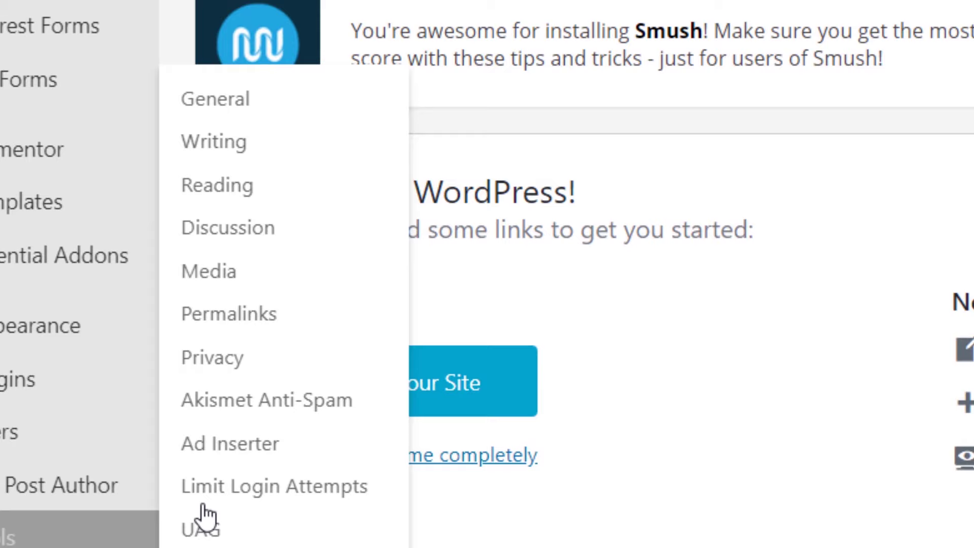
pyautogui.click(137, 290)
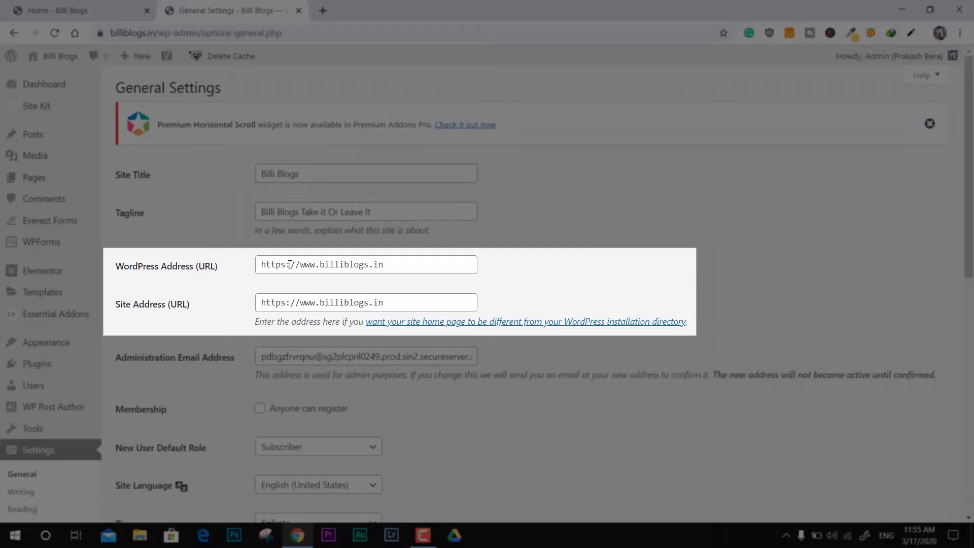
pyautogui.click(286, 265)
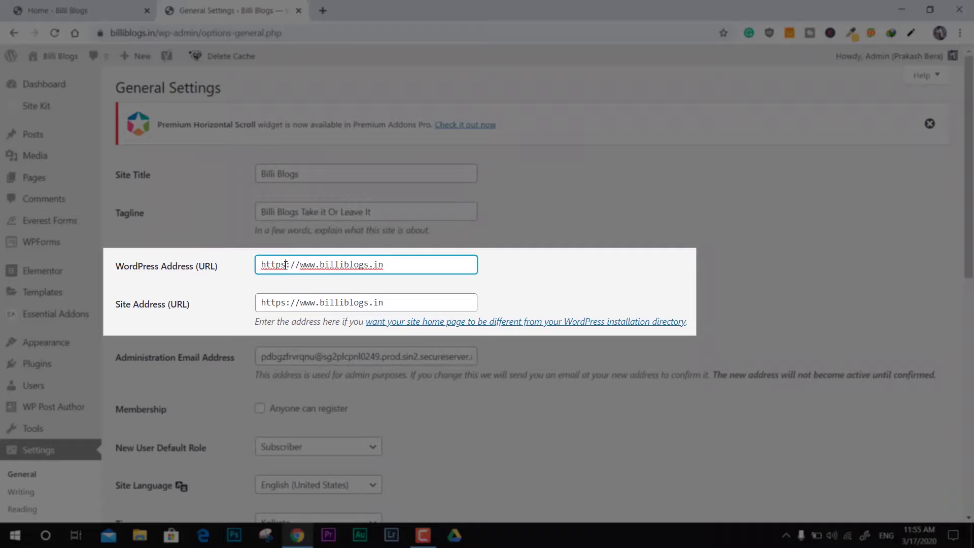
pyautogui.click(286, 301)
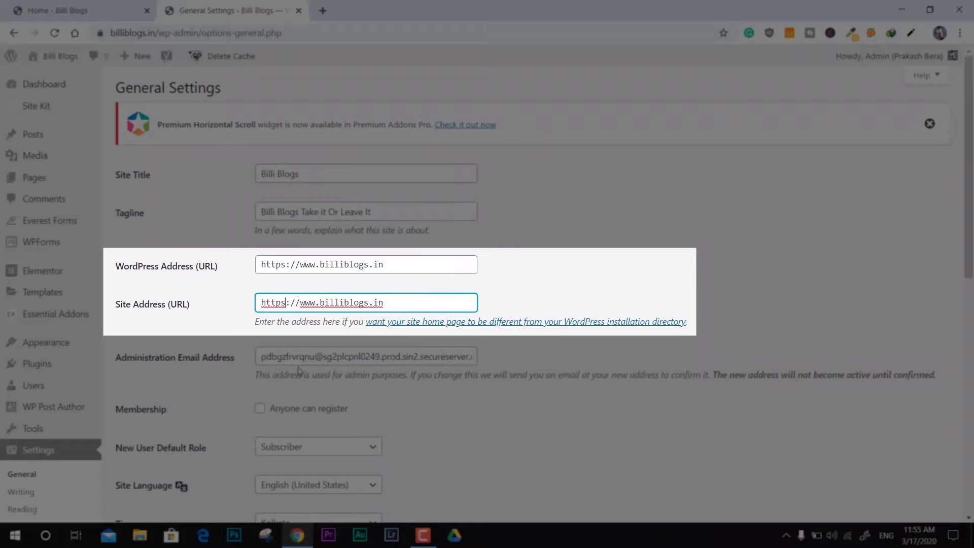
pyautogui.hotkey('ctrl', 'shift', 'n')
pyautogui.write('b')
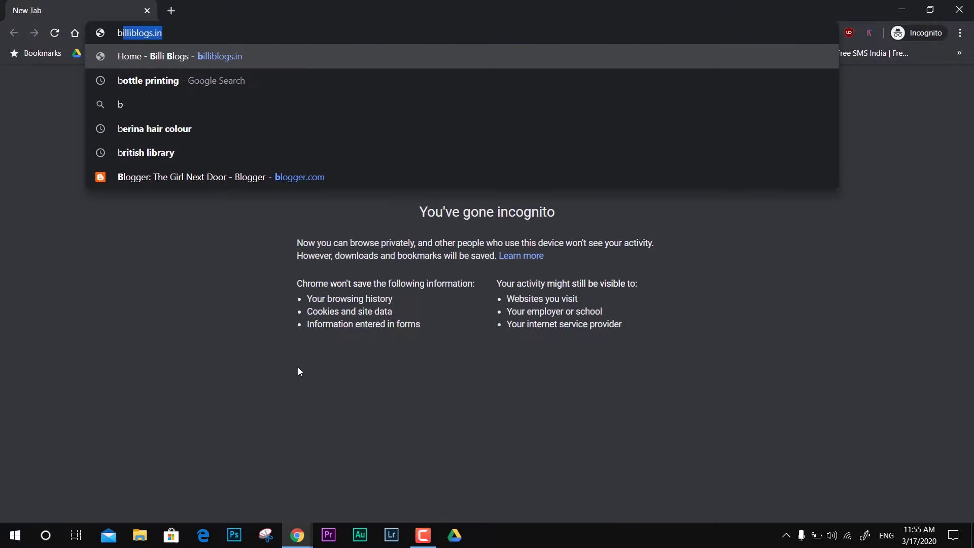
pyautogui.press('Right')
pyautogui.press('Return')
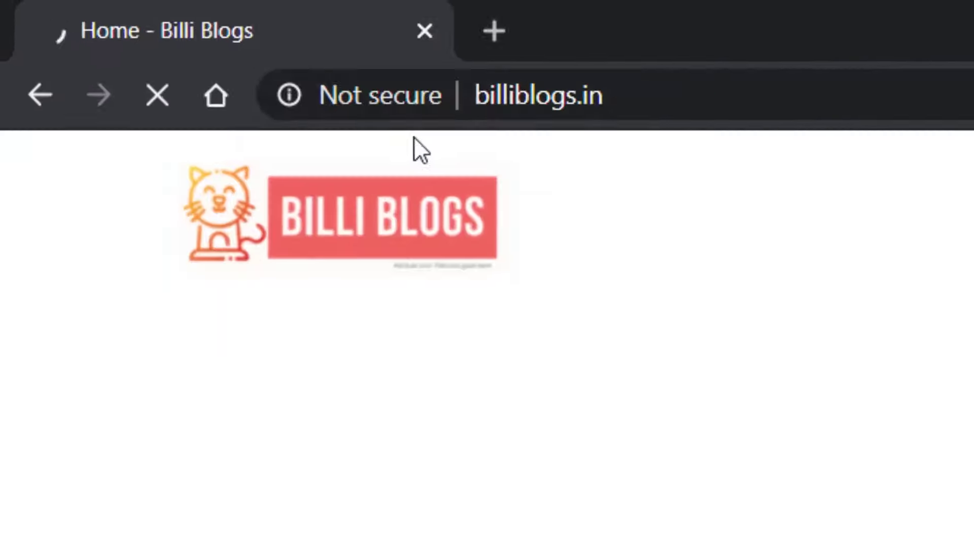
pyautogui.click(149, 35)
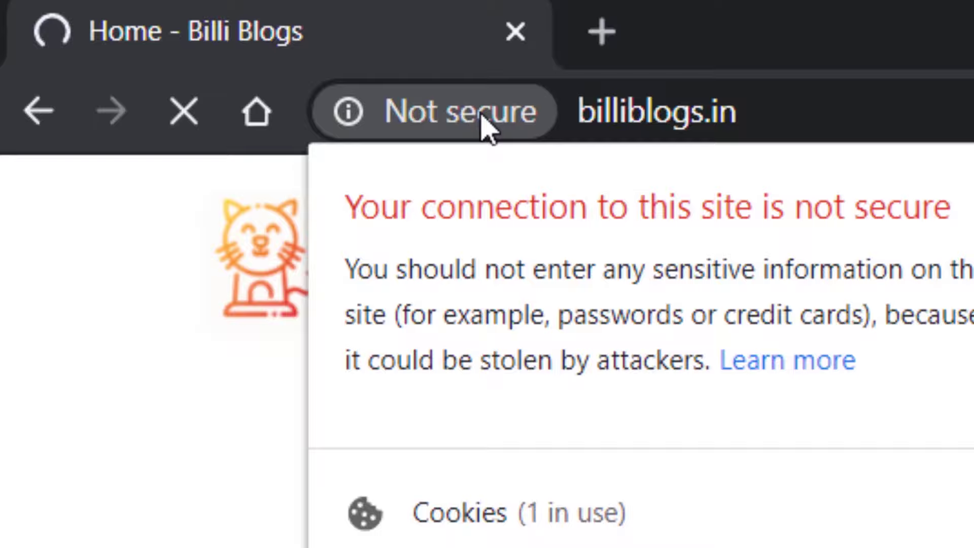
pyautogui.hotkey('ctrl', 't')
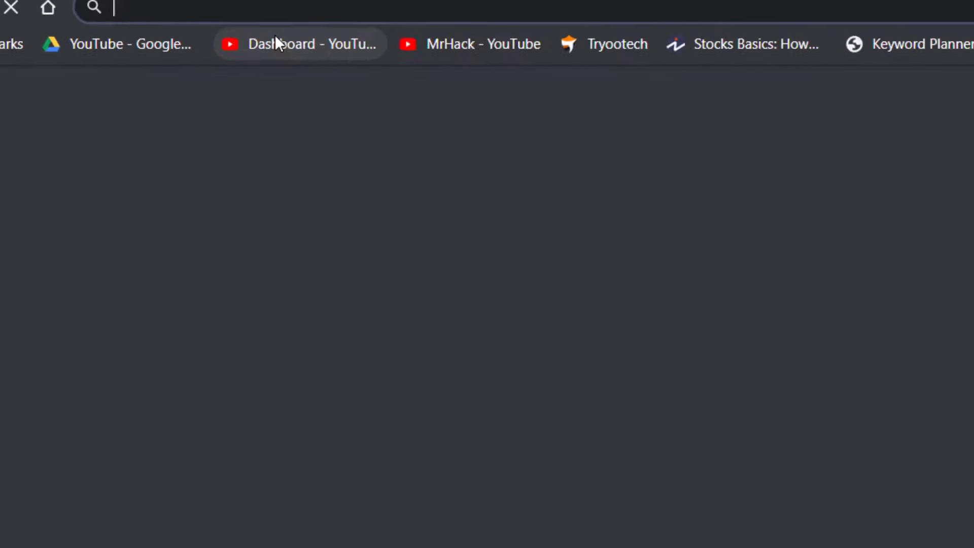
pyautogui.write('https')
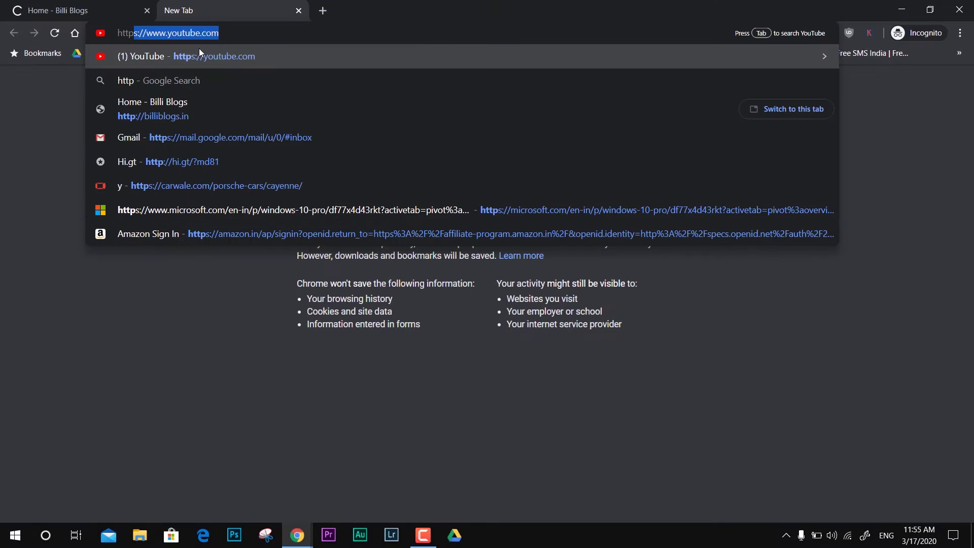
pyautogui.write('://b')
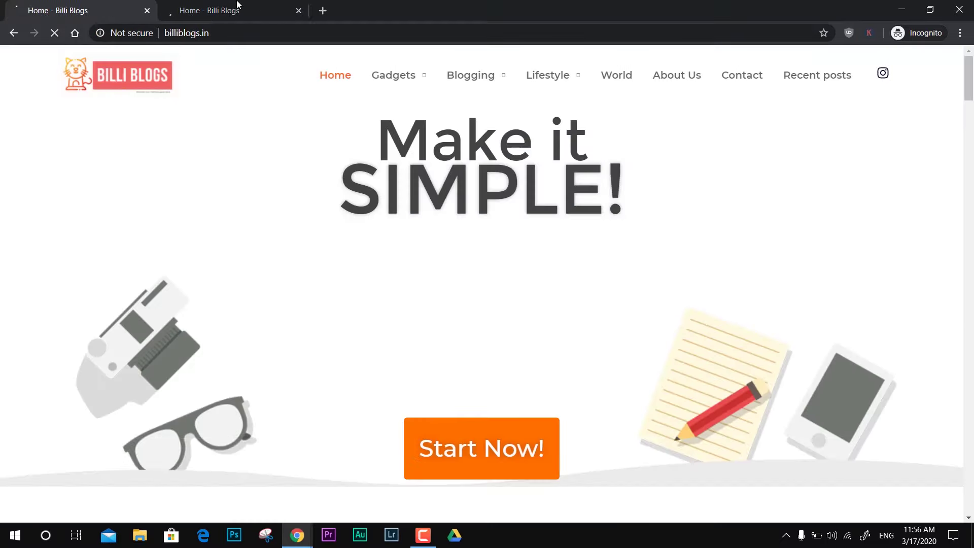
pyautogui.hotkey('alt', 'Tab')
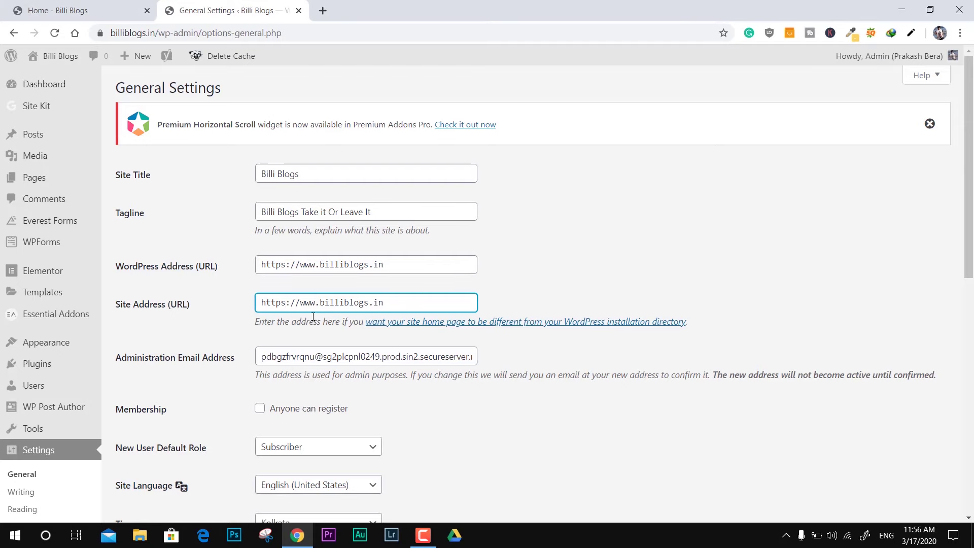
# Search the plugin directory and install the Really Simple SSL plugin
pyautogui.moveTo(20, 364)
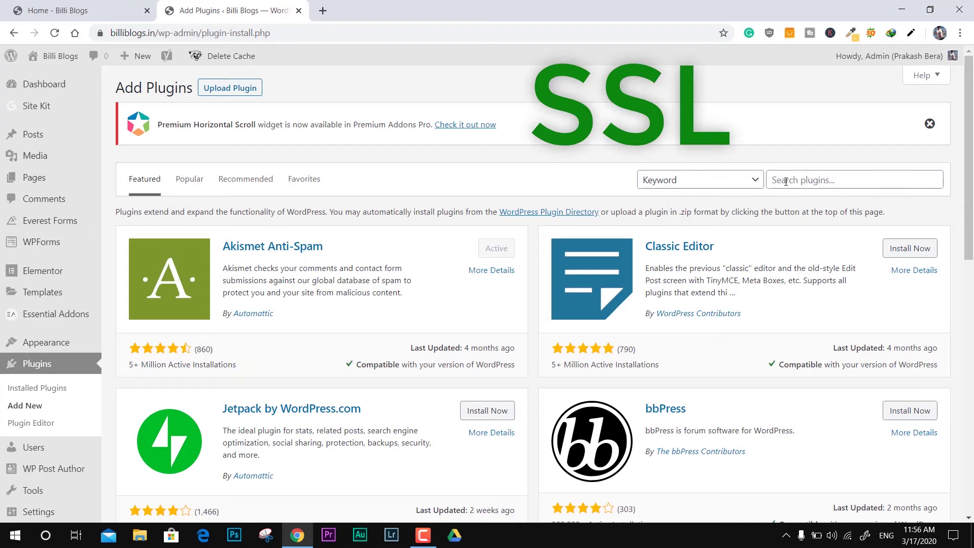
pyautogui.click(786, 181)
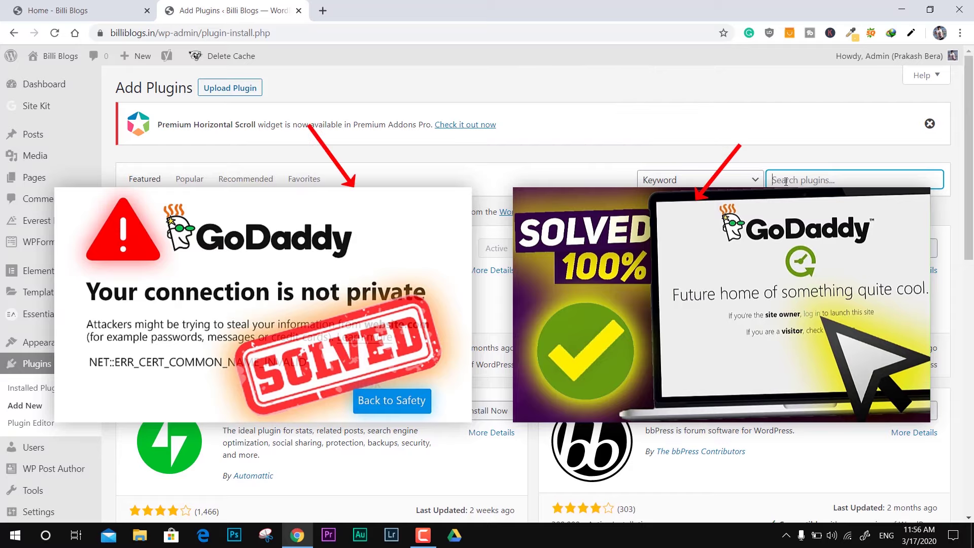
pyautogui.write('re')
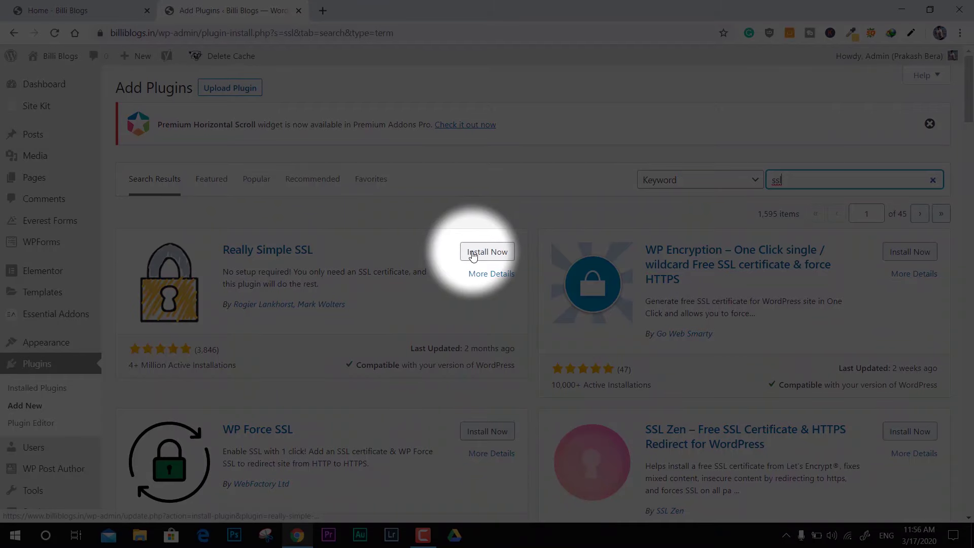
pyautogui.click(472, 254)
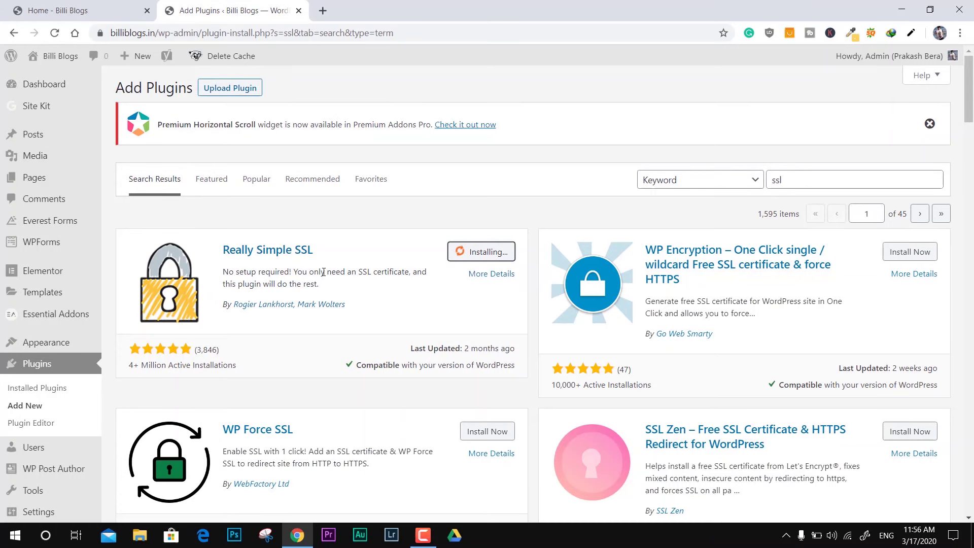
pyautogui.moveTo(294, 272); pyautogui.dragTo(345, 284)
pyautogui.click(273, 283)
pyautogui.scroll(-5, 270, 337)
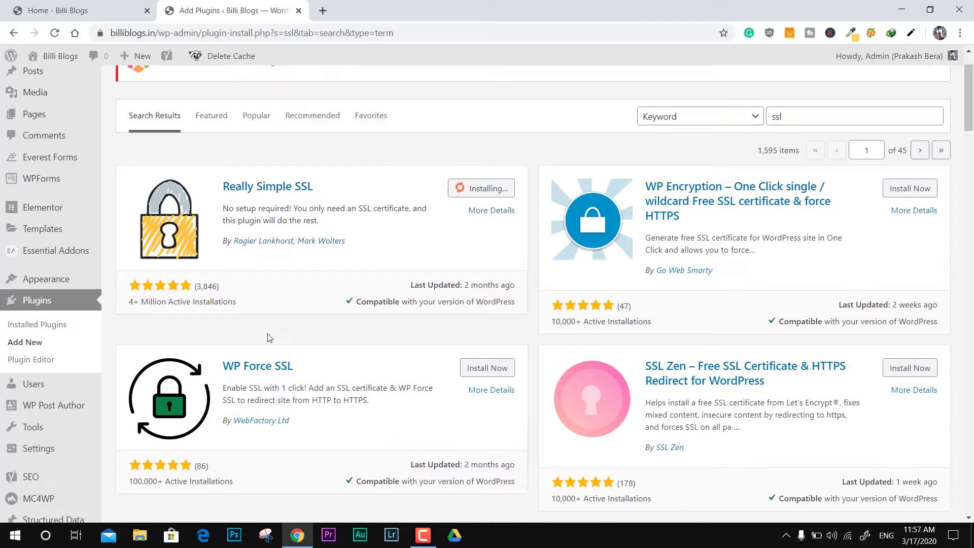
pyautogui.scroll(5, 269, 338)
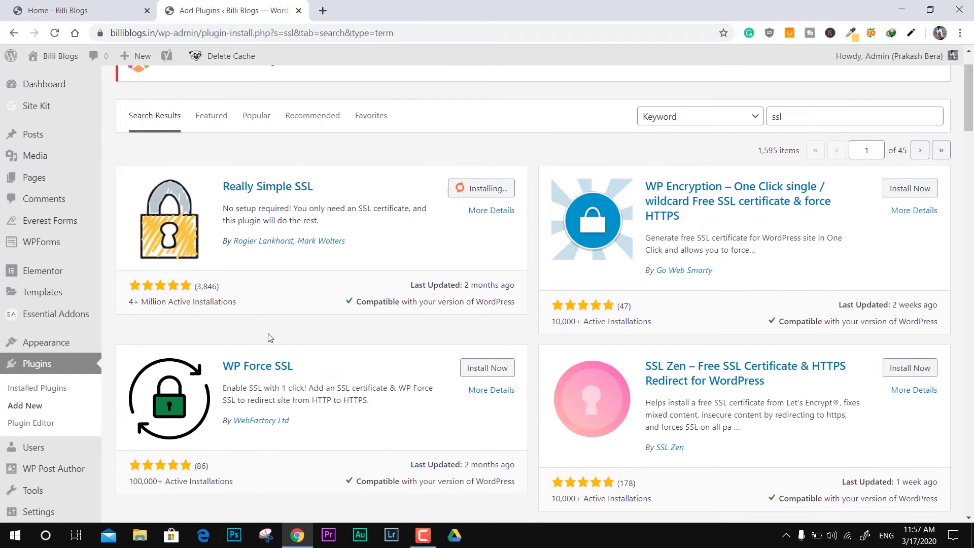
pyautogui.scroll(-5, 269, 338)
pyautogui.scroll(5, 271, 338)
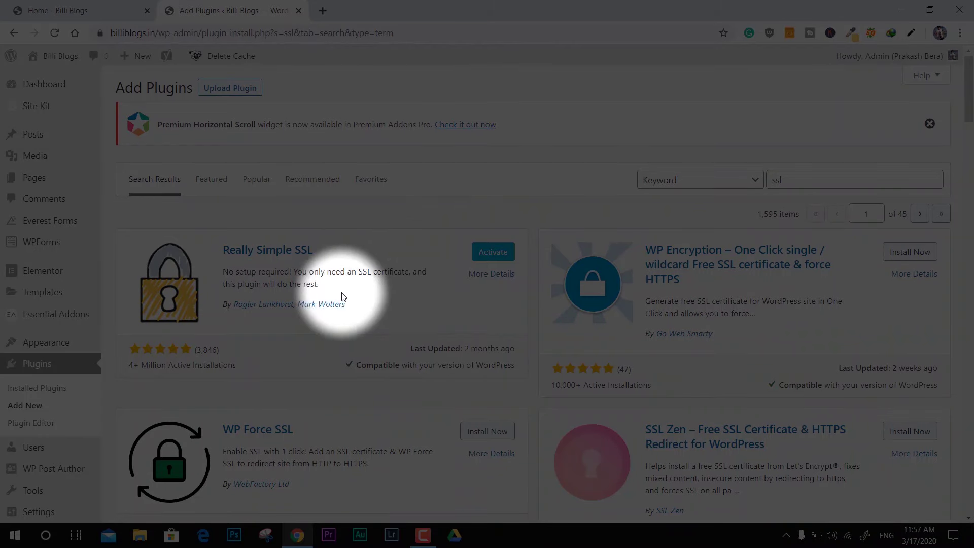
# Activate Really Simple SSL and confirm it appears in the Installed Plugins list
pyautogui.click(494, 252)
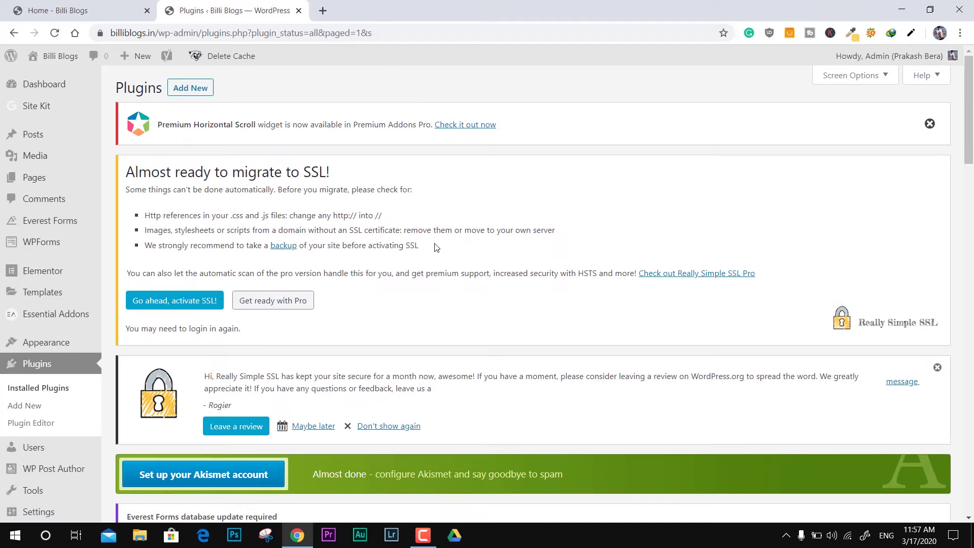
pyautogui.scroll(-8, 351, 208)
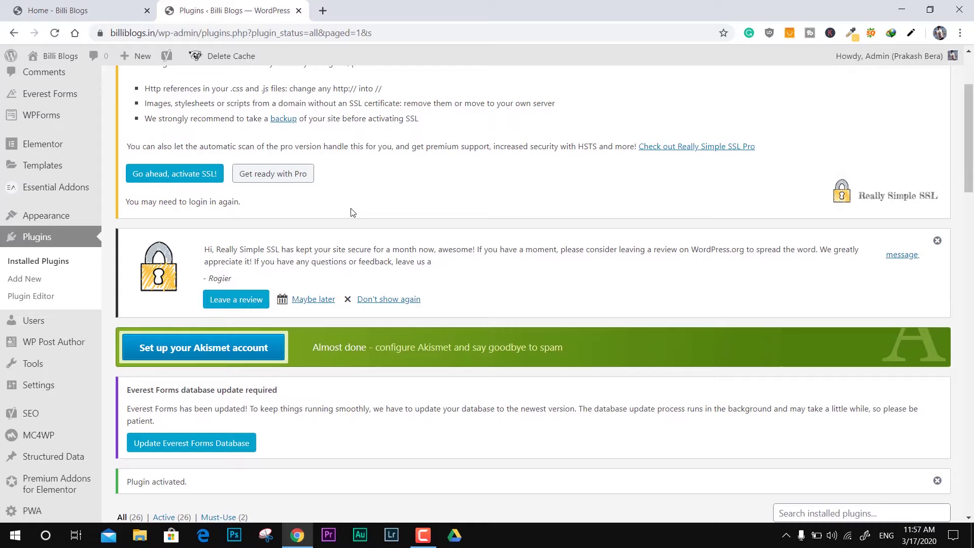
pyautogui.scroll(-7, 361, 254)
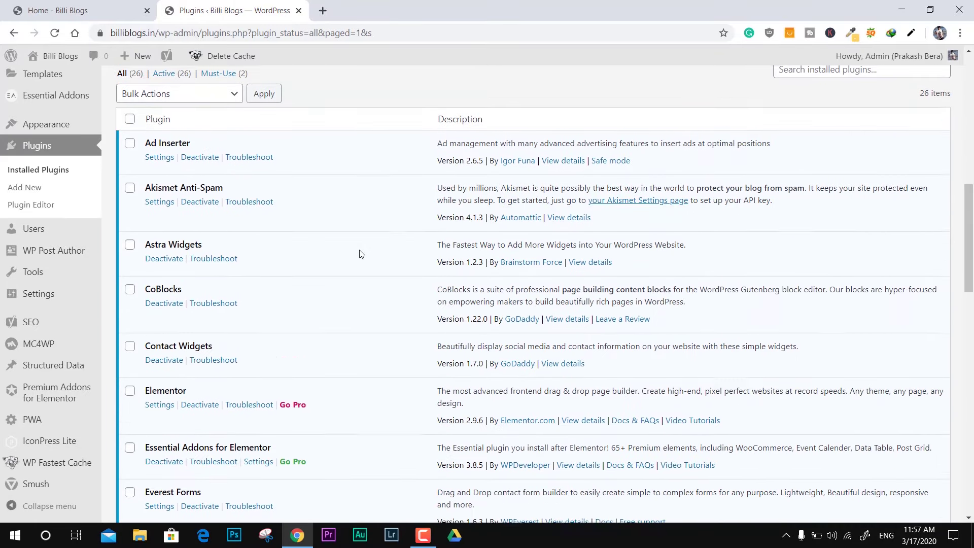
pyautogui.scroll(-15, 229, 181)
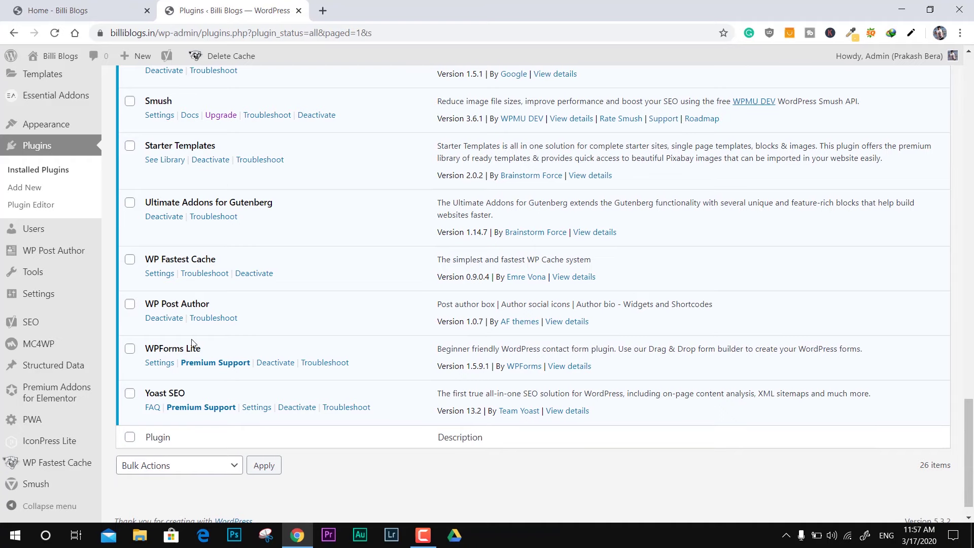
pyautogui.scroll(5, 193, 277)
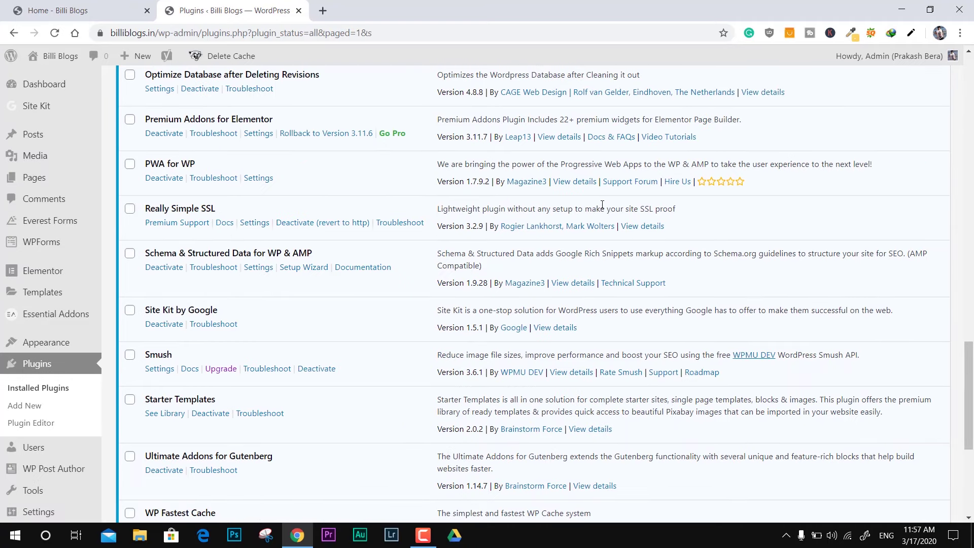
# Reload the billiblogs.in home page, then close the private browsing window
pyautogui.click(120, 5)
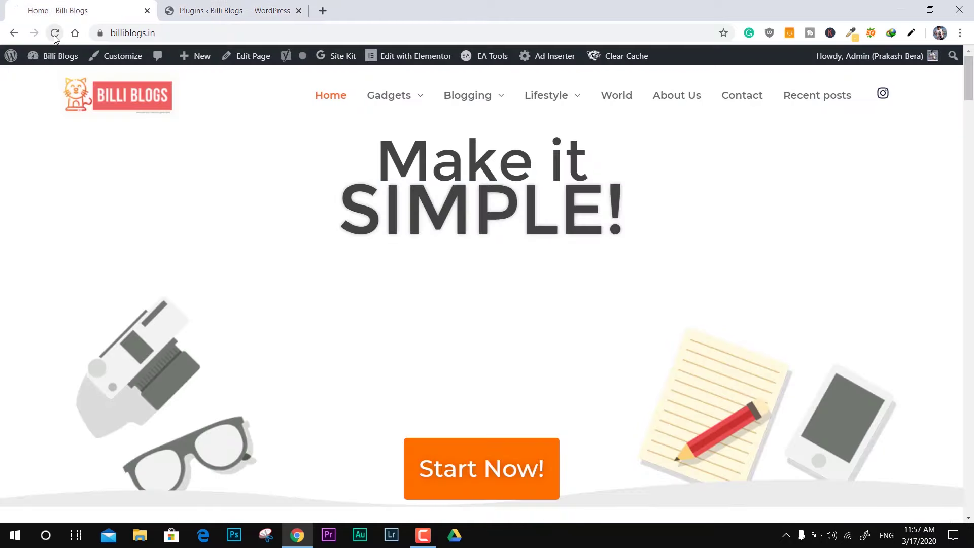
pyautogui.click(55, 34)
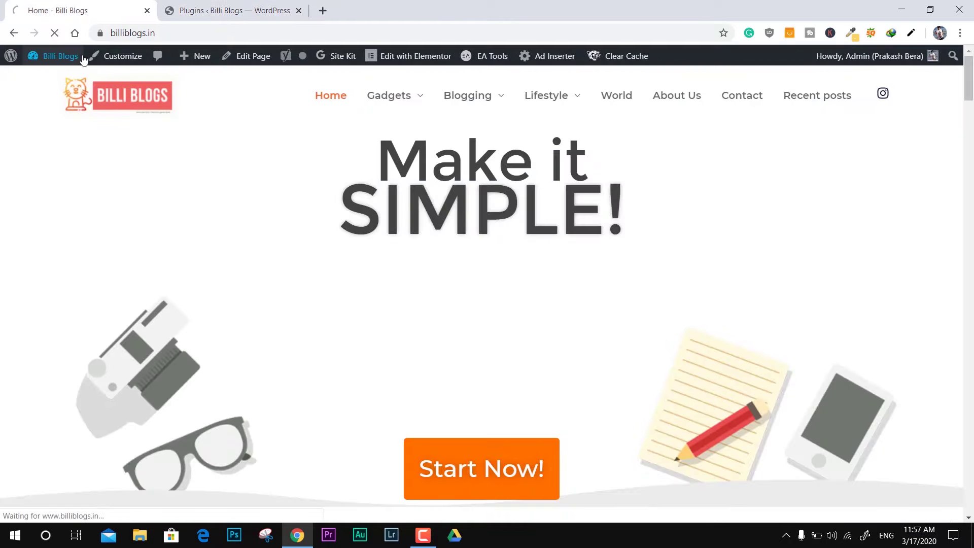
pyautogui.click(152, 33)
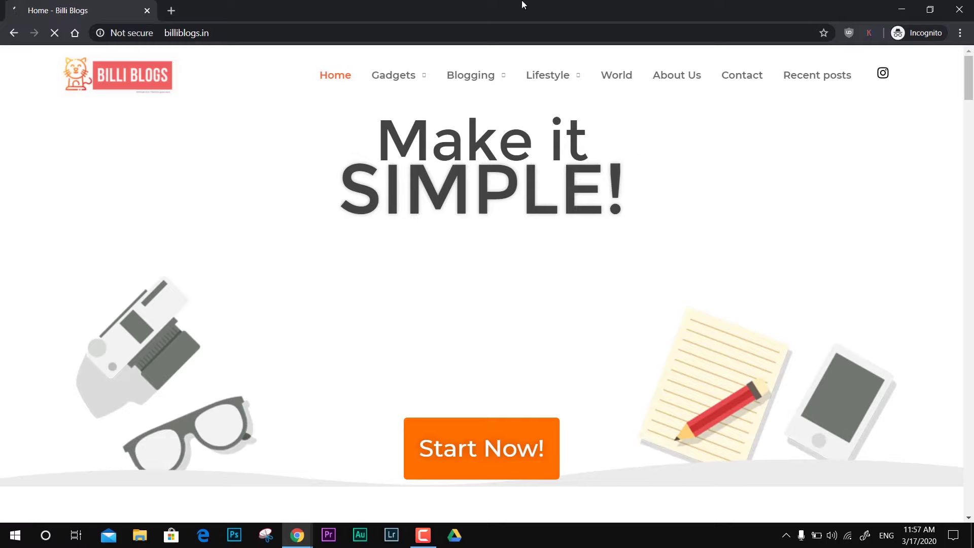
pyautogui.click(957, 8)
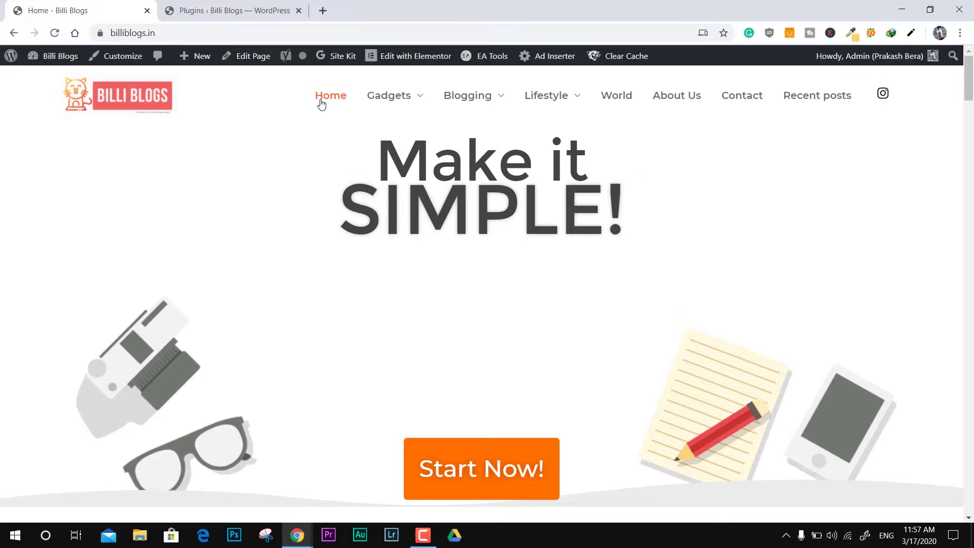
# Clear the home page cache from the admin bar's Clear Cache menu
pyautogui.moveTo(612, 59)
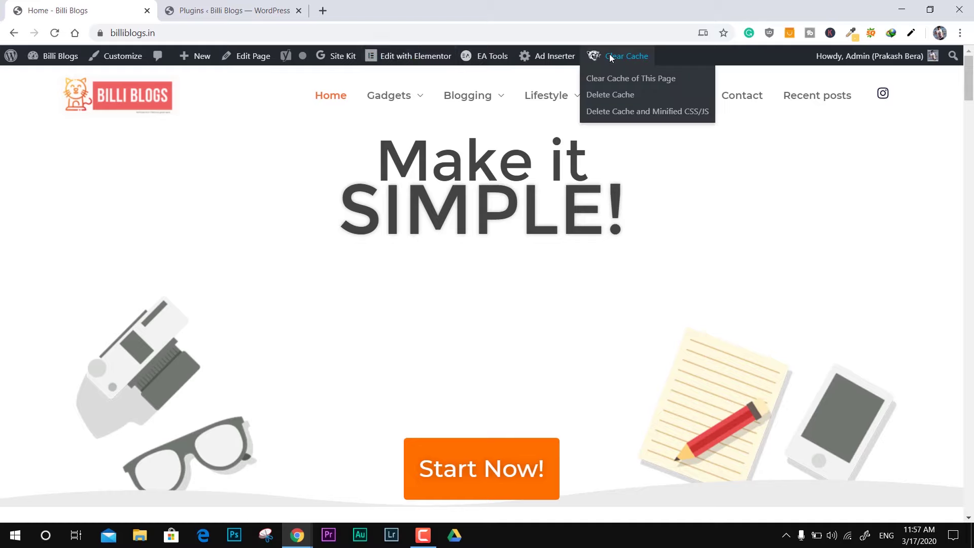
pyautogui.click(614, 78)
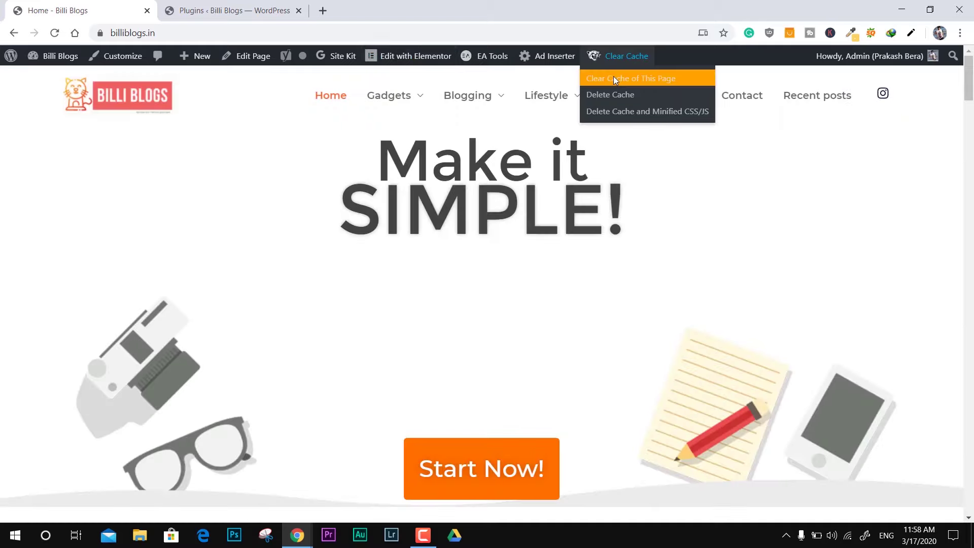
pyautogui.click(613, 78)
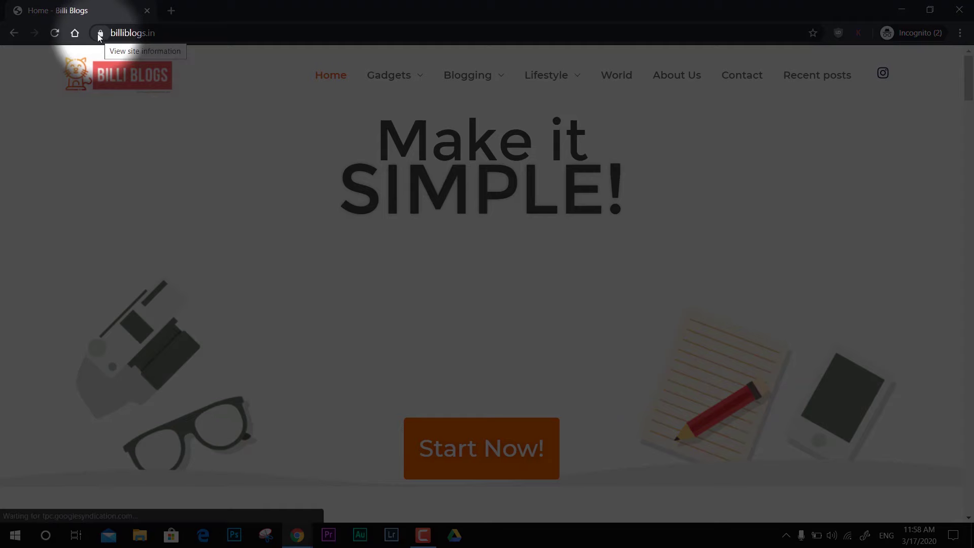
# Verify the site's Let's Encrypt certificate is valid from the padlock, then close it
pyautogui.click(100, 33)
pyautogui.click(143, 145)
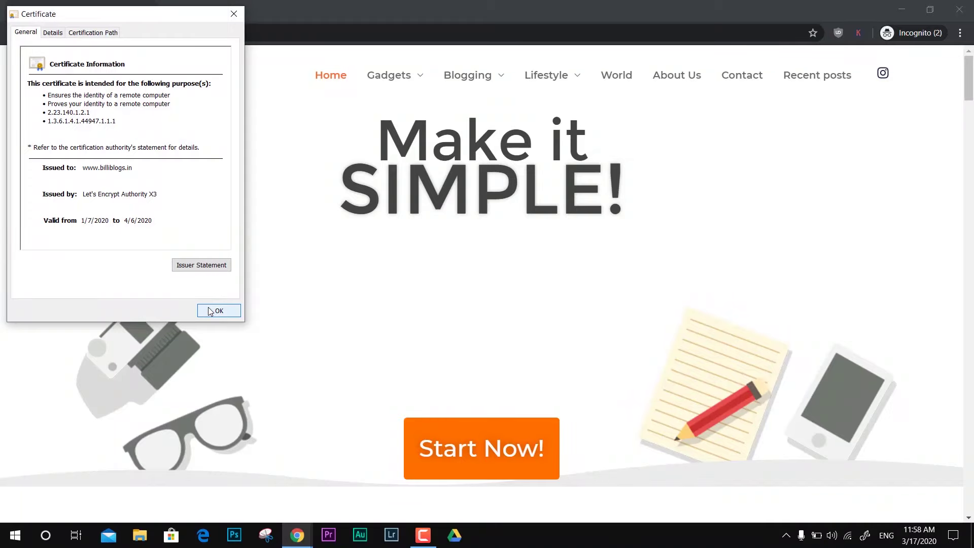
pyautogui.click(218, 311)
pyautogui.scroll(-9, 565, 269)
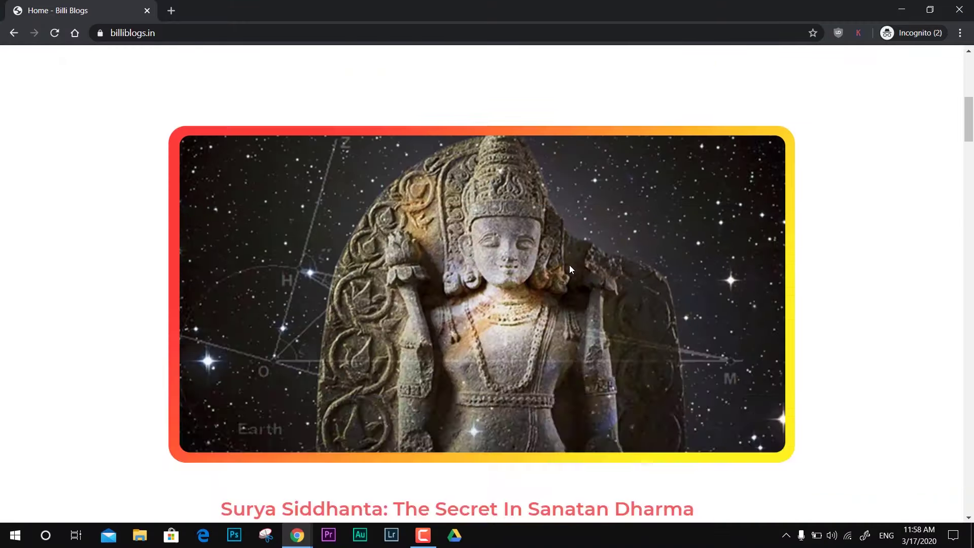
pyautogui.scroll(8, 569, 269)
pyautogui.scroll(-8, 570, 269)
pyautogui.scroll(-10, 570, 266)
pyautogui.scroll(18, 570, 266)
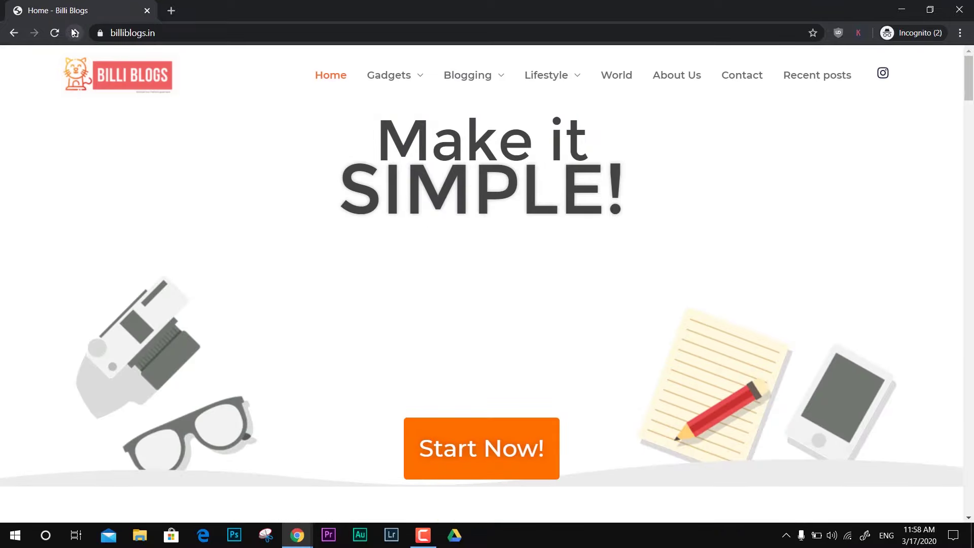
# Open billiblogs.in in a private tab and confirm the connection is secure
pyautogui.hotkey('alt', 'Home')
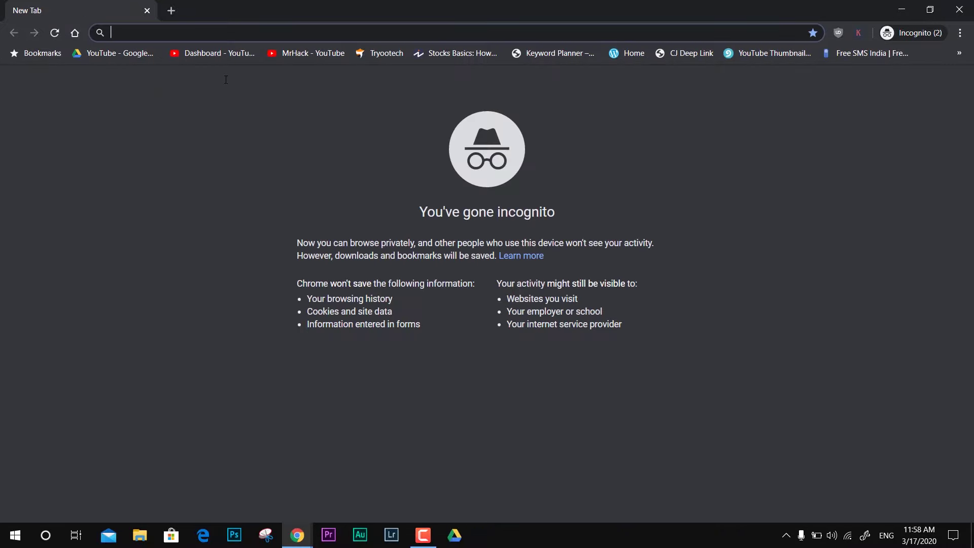
pyautogui.write('b')
pyautogui.press('Return')
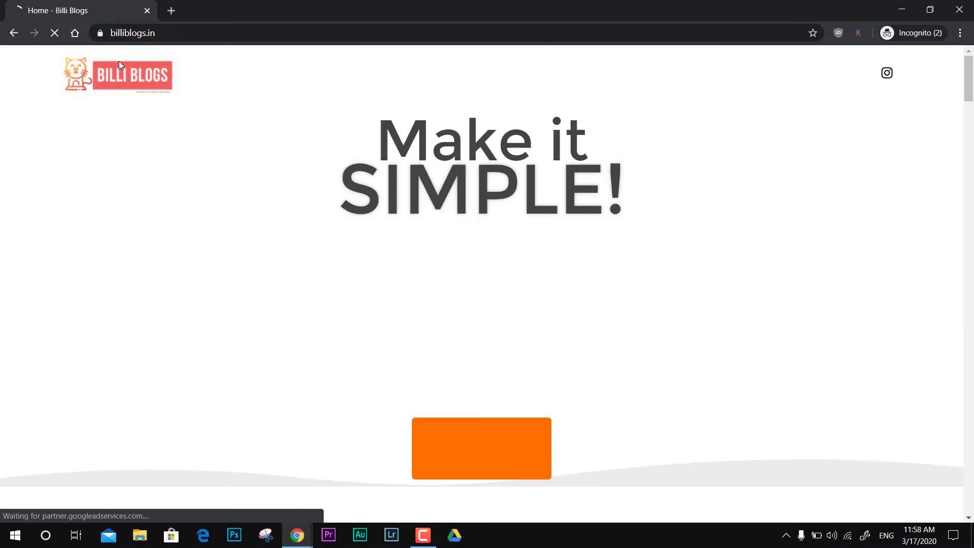
pyautogui.click(101, 34)
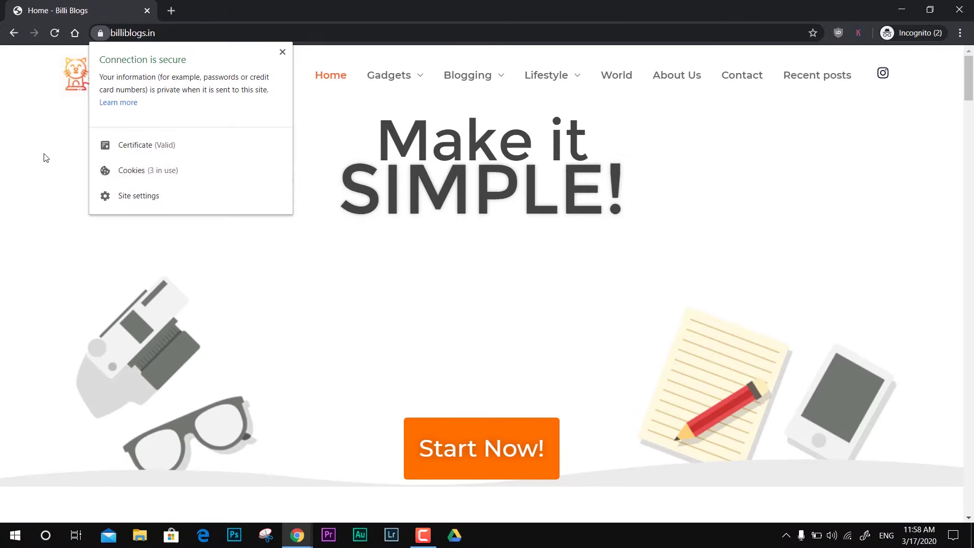
pyautogui.click(45, 157)
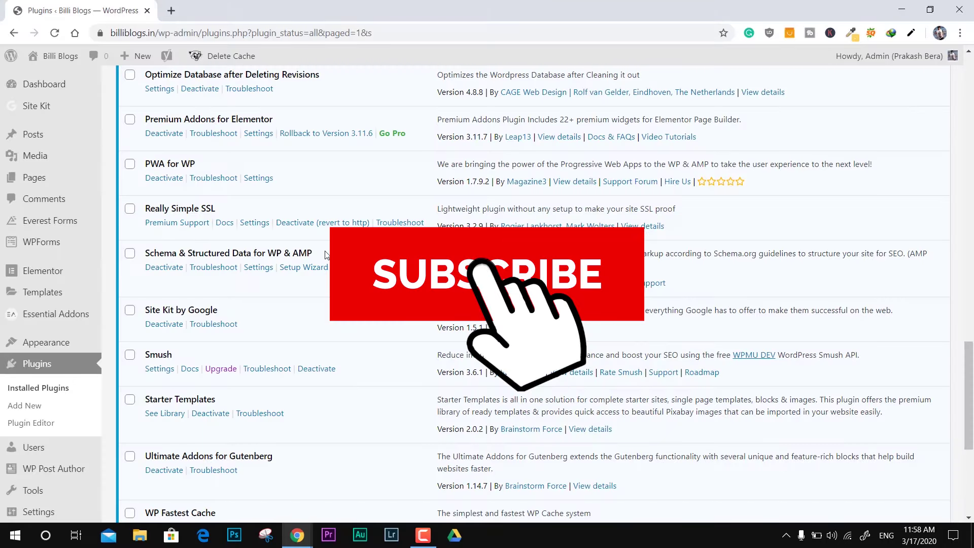
pyautogui.scroll(20, 326, 255)
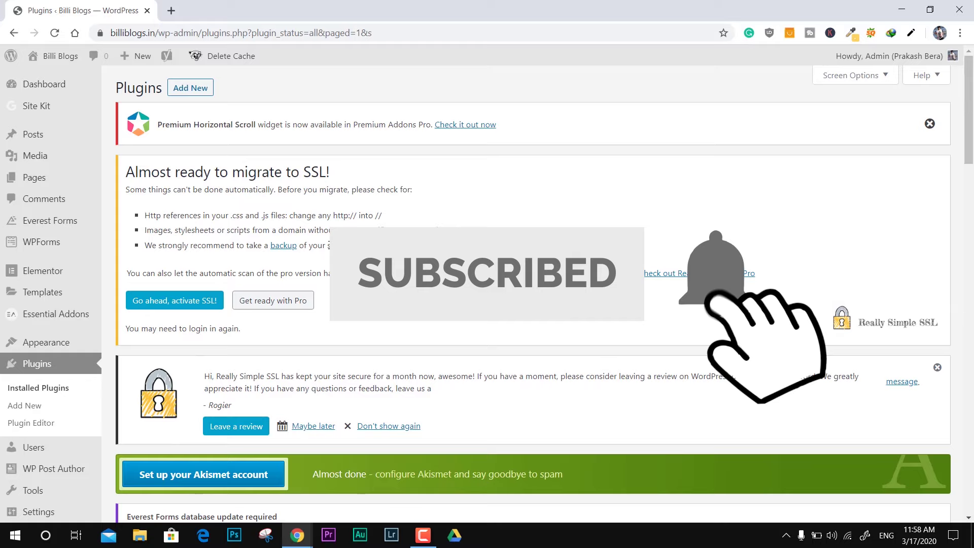